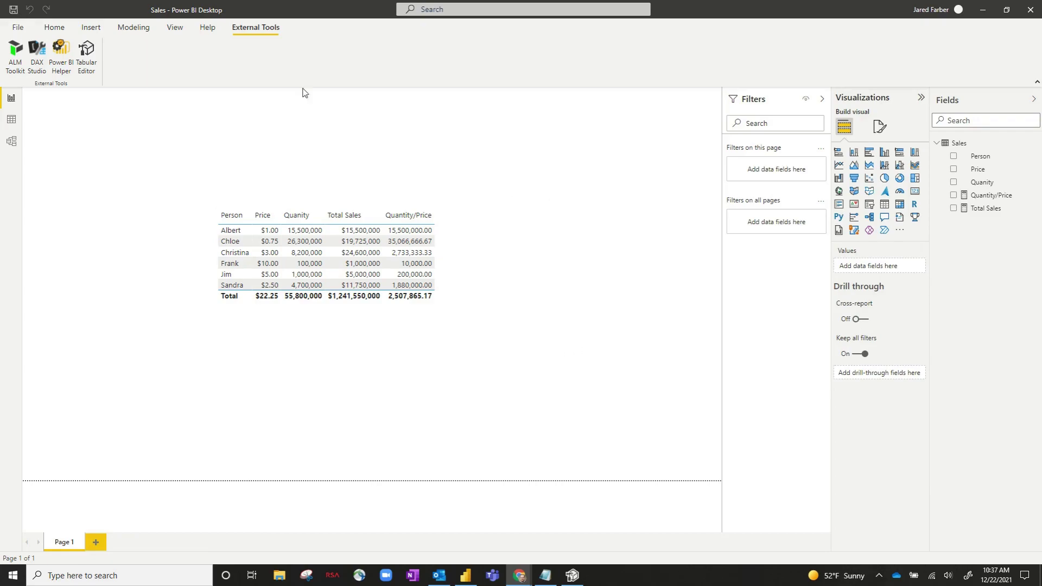
Step: Show the External Tools ribbon listing ALM Toolkit, DAX Studio, Power BI Helper and Tabular Editor
left_click(55, 28)
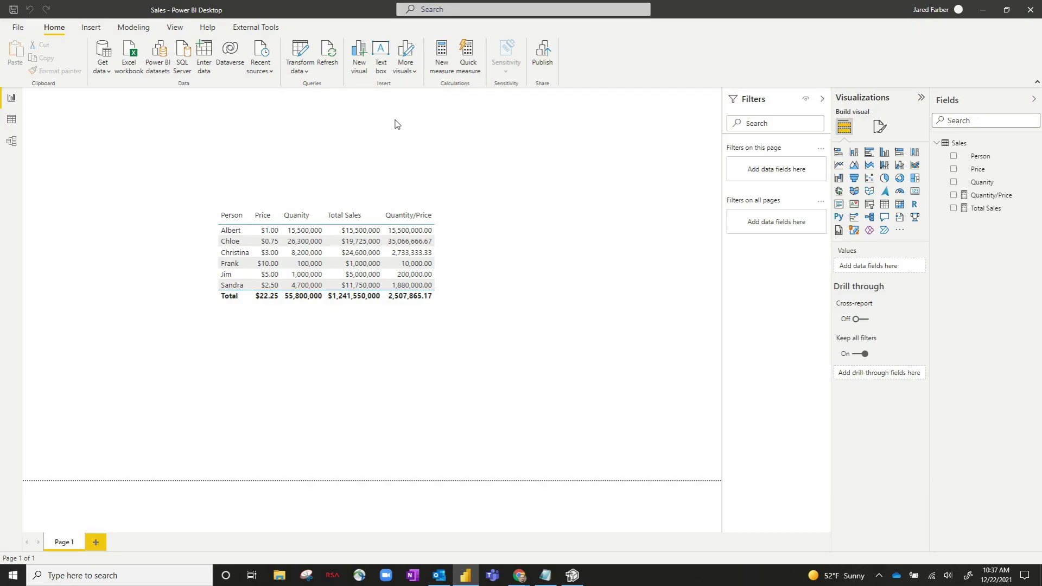
left_click(255, 27)
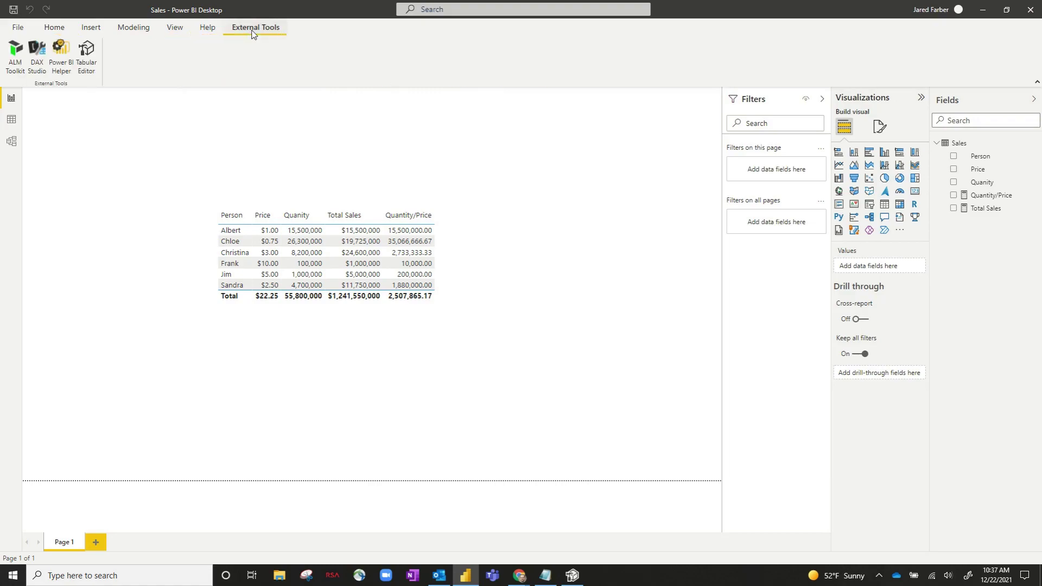
Step: Launch Tabular Editor on the Sales model, maximized, with Tables and the Sales table expanded
left_click(94, 77)
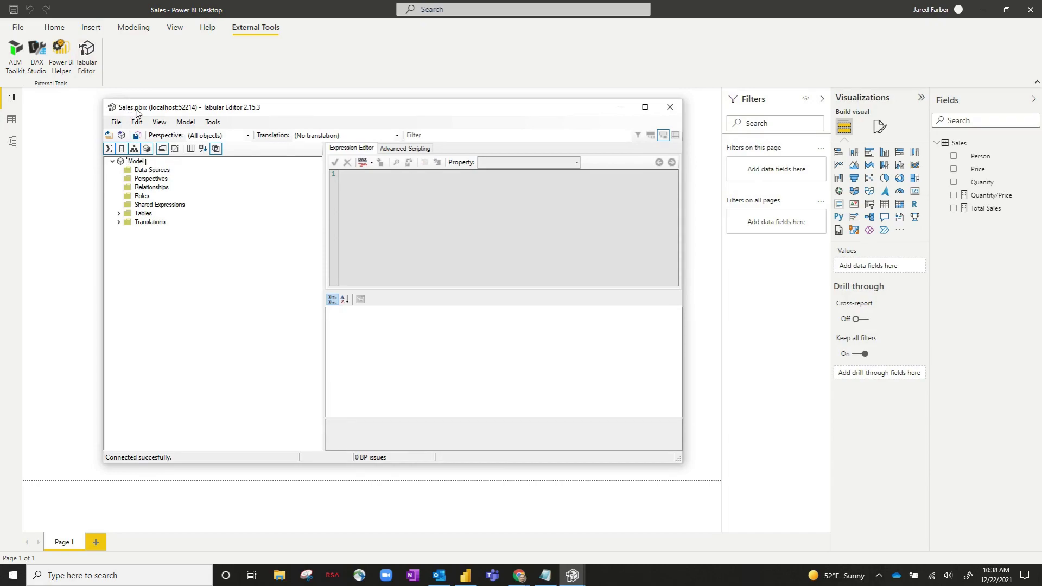
double_click(277, 109)
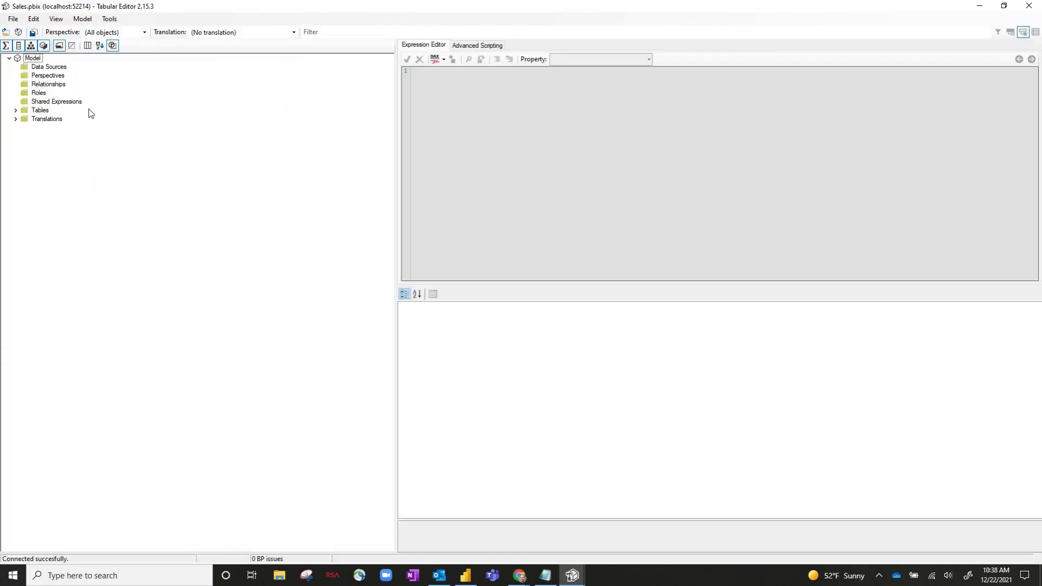
left_click(15, 111)
left_click(22, 120)
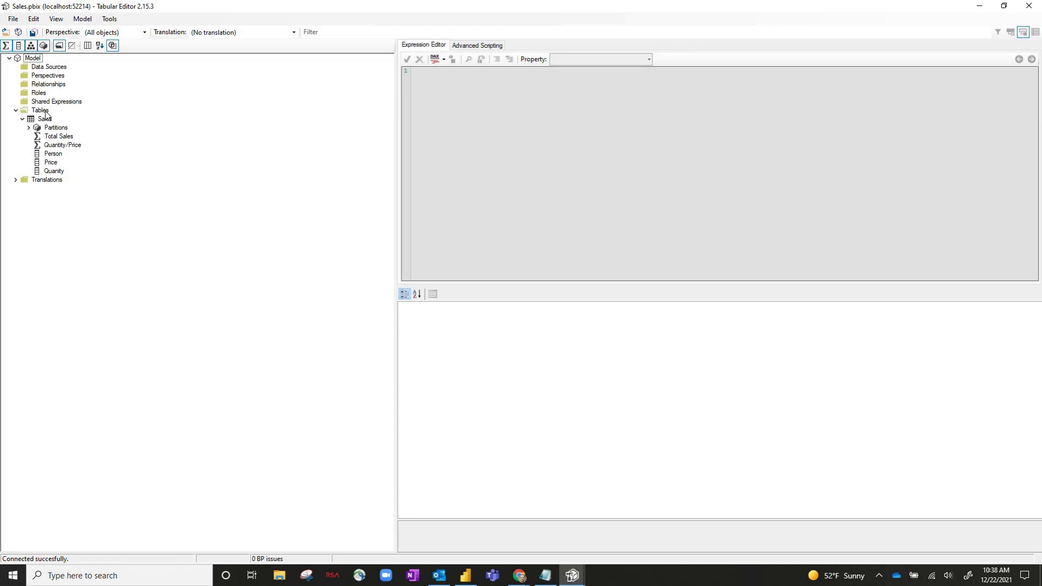
Step: Create a new calculation group named 'Scale Factor' and expand it
right_click(44, 112)
mouse_move(59, 118)
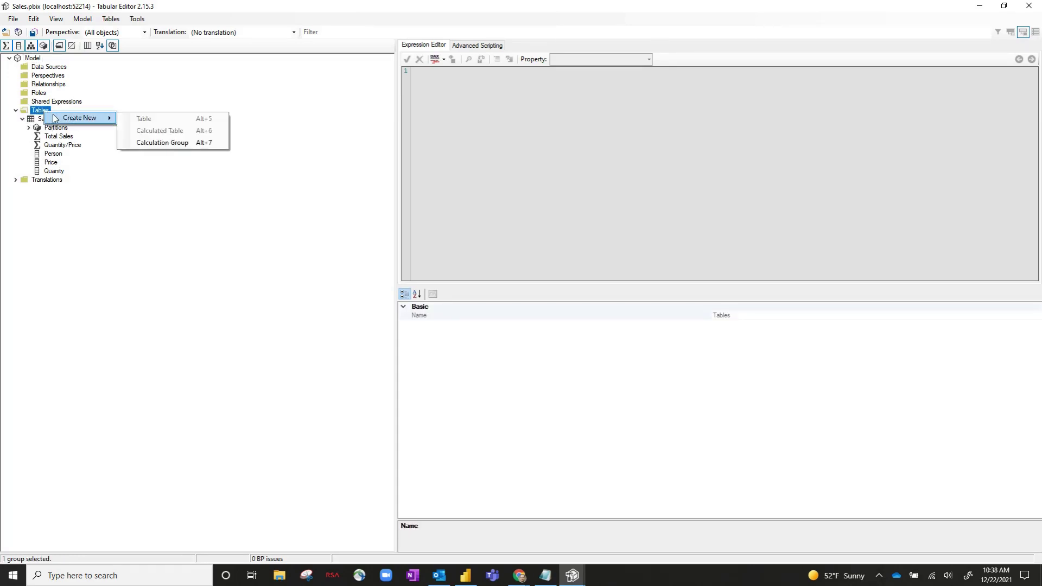
left_click(178, 143)
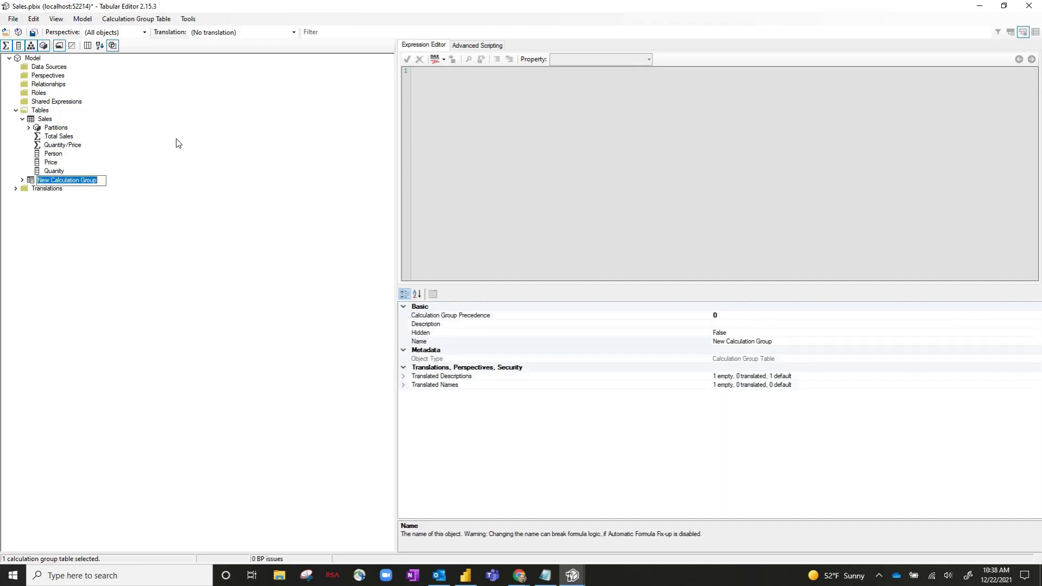
type("Scale F")
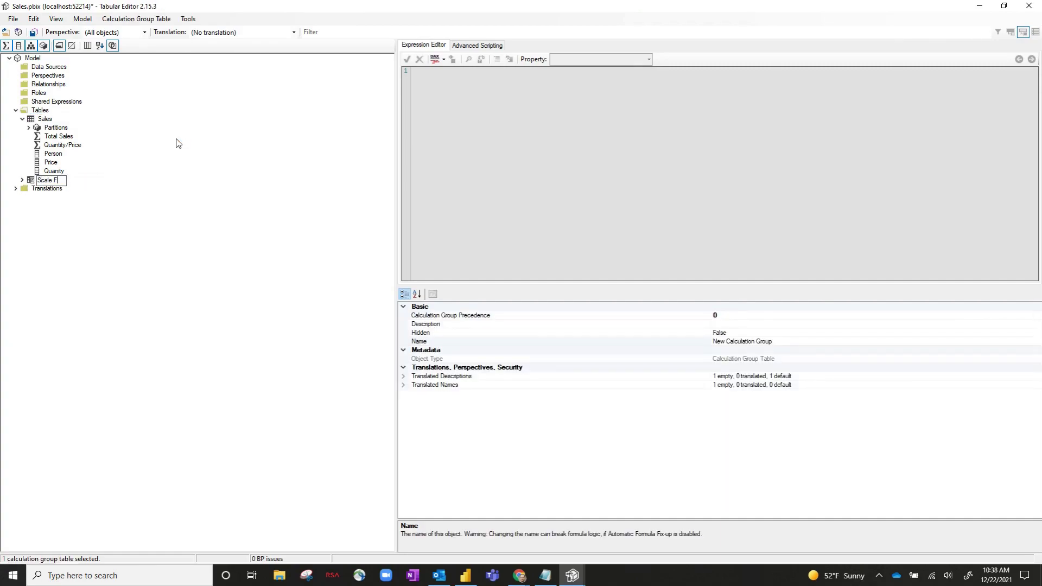
type("actor")
key("Return")
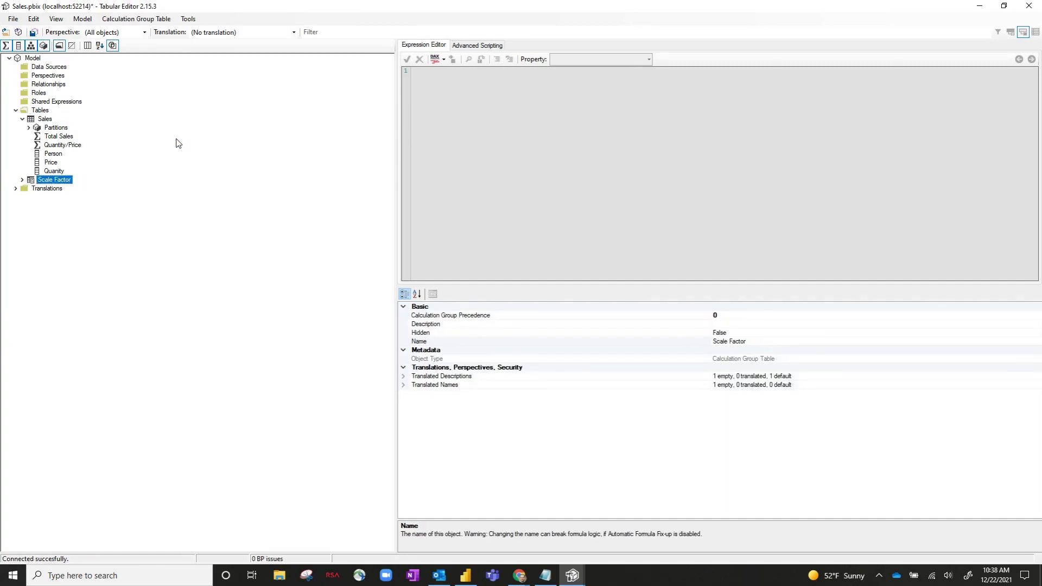
left_click(22, 180)
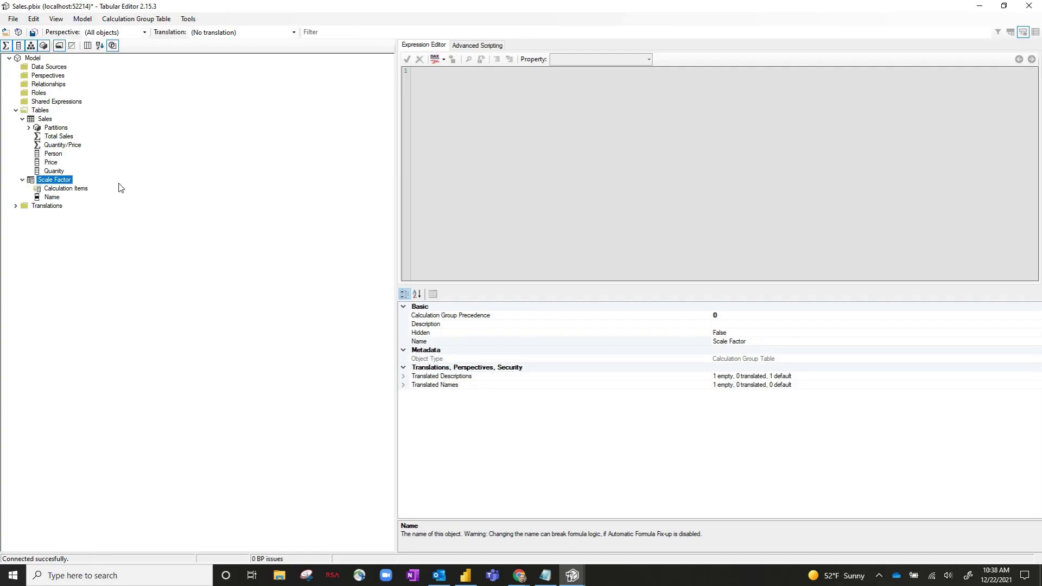
Step: Add a calculation item to Scale Factor with the expression selectedmeasure()
right_click(60, 183)
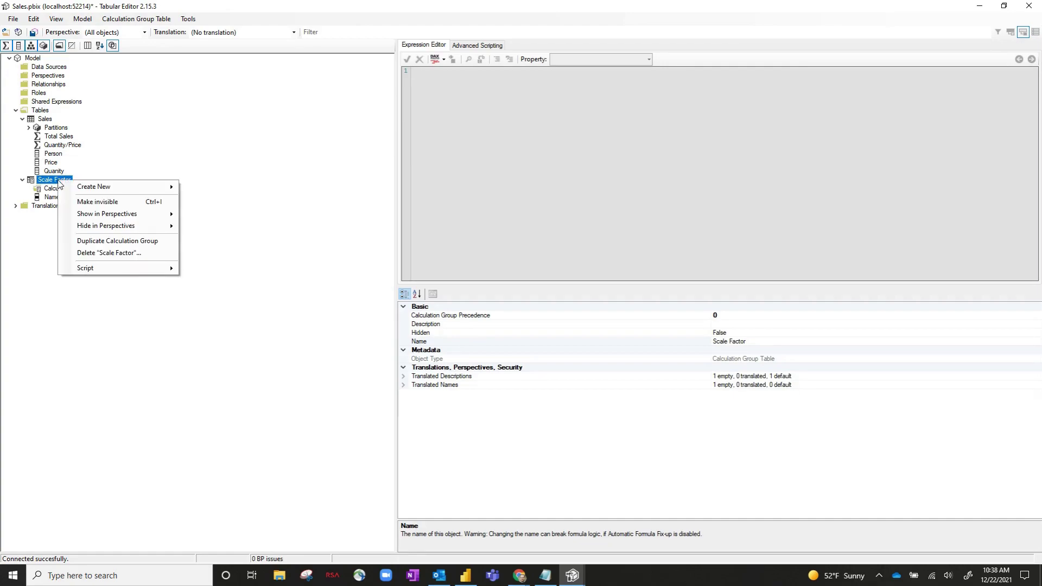
mouse_move(82, 188)
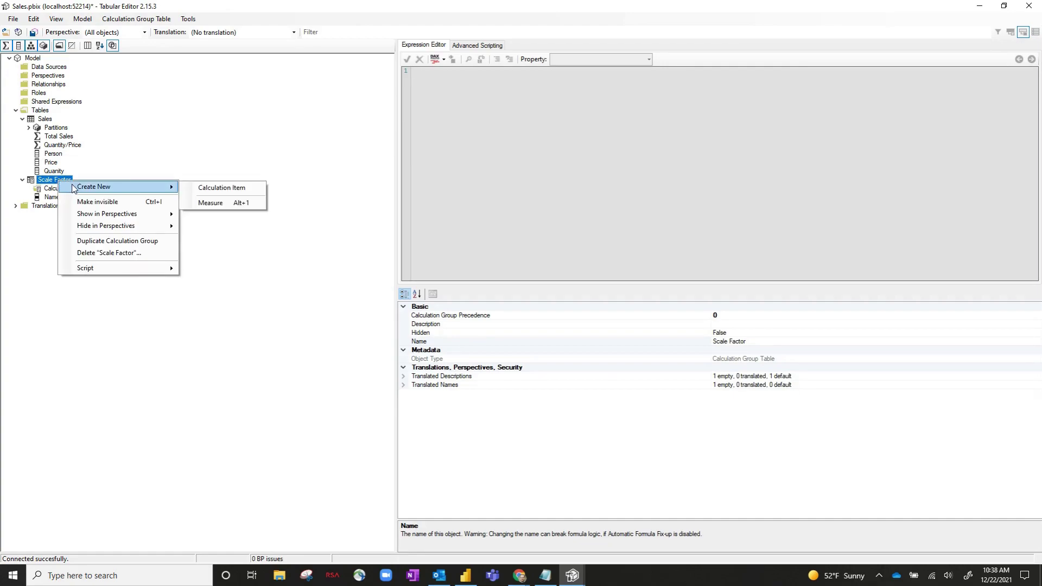
left_click(233, 188)
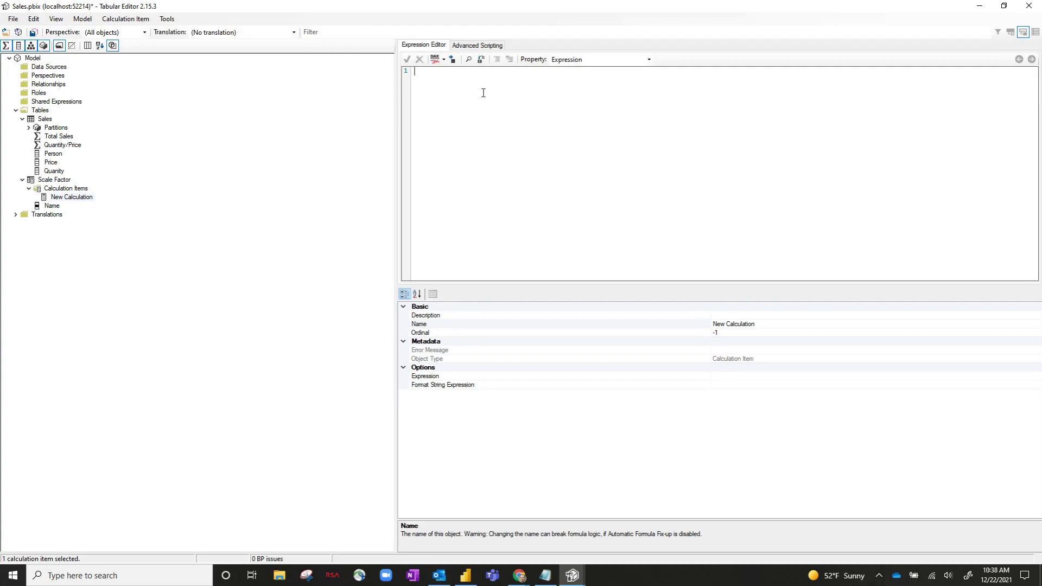
type("selectedmeasure()")
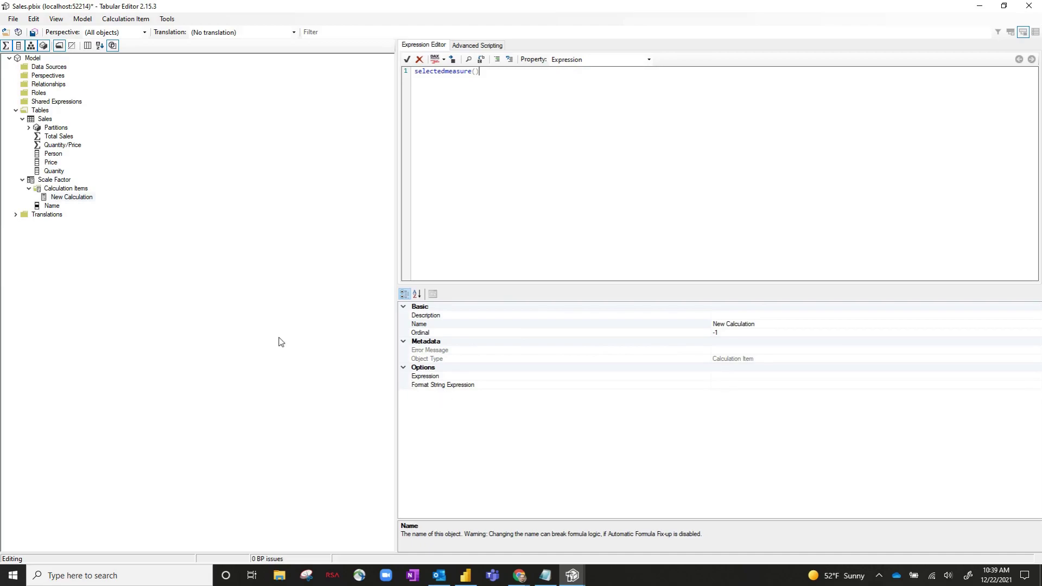
Step: Rename the new calculation item to 'Unrounded'
left_click(64, 198)
left_click(64, 199)
double_click(64, 198)
left_click_drag(100, 198, 43, 198)
type("Unrounded")
key("Return")
Step: Add a second calculation item with a pasted expression dividing non-'%' measures by 1000
right_click(67, 190)
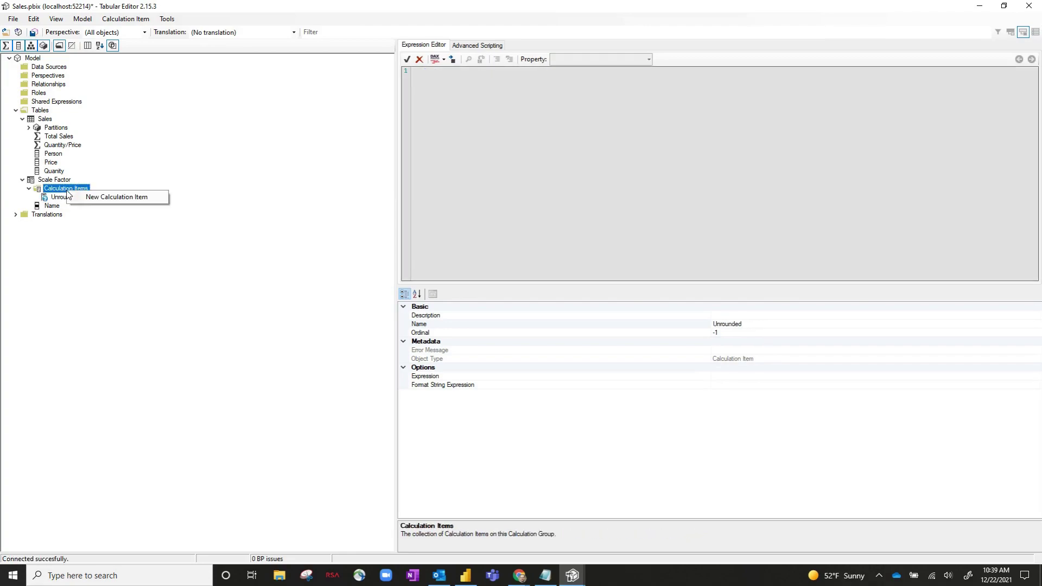
left_click(88, 199)
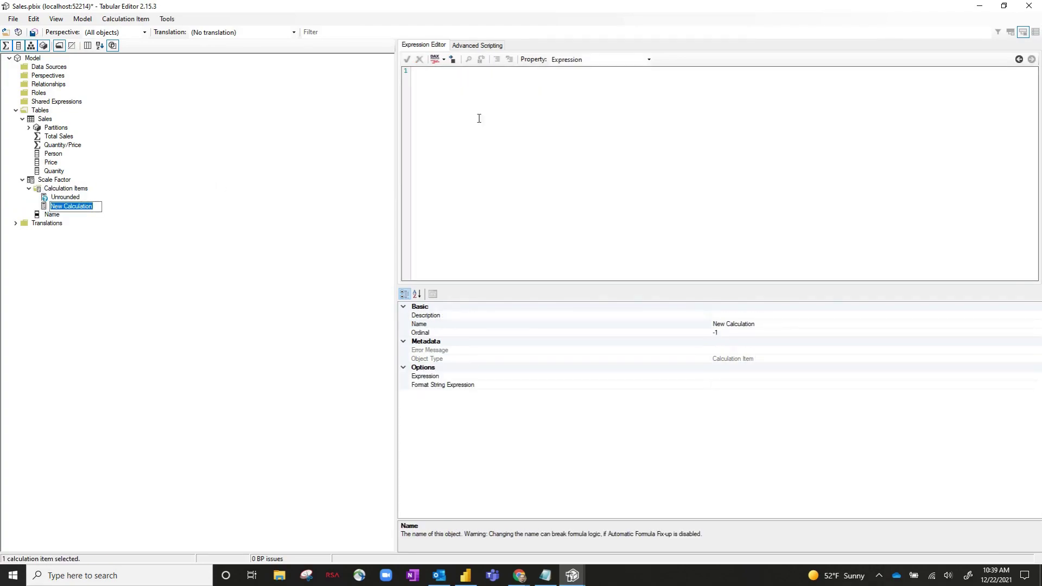
key("alt+Tab")
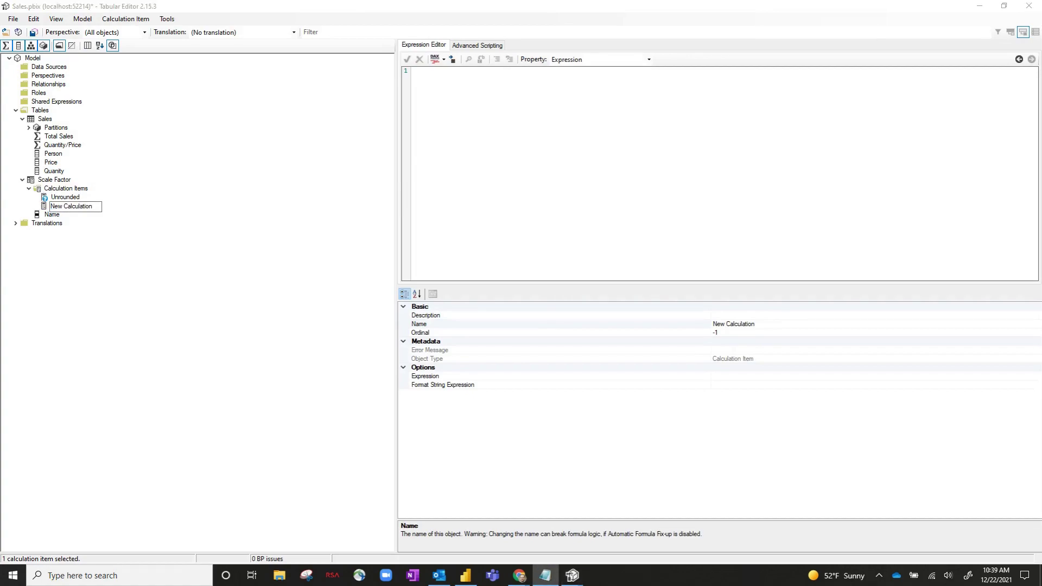
left_click(429, 105)
type("if(containsstring(selectedmeasurename(), \"%\"), selectedmeasure(),selectedmeasure()/1000)")
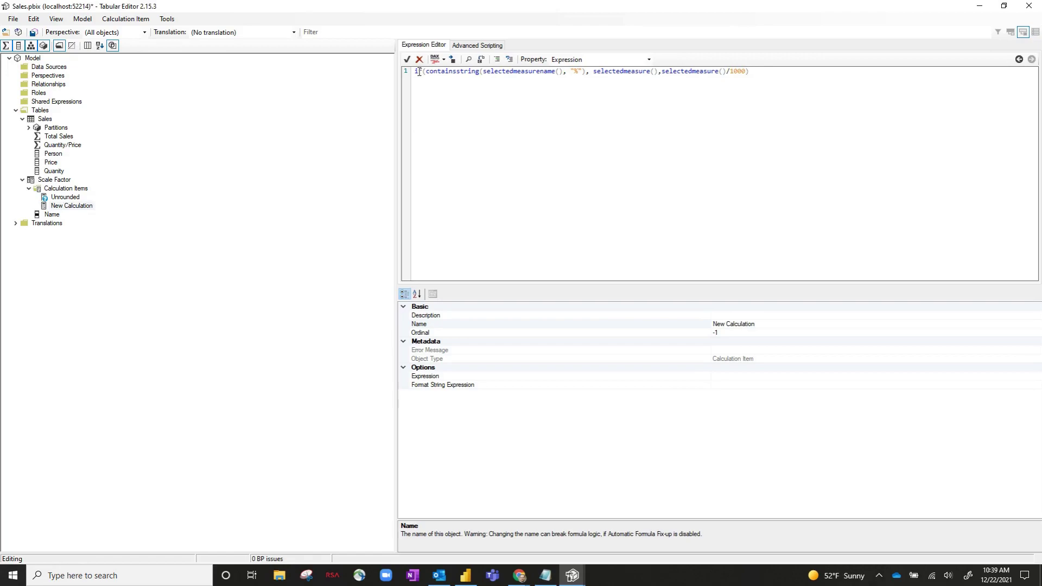
left_click_drag(416, 72, 579, 77)
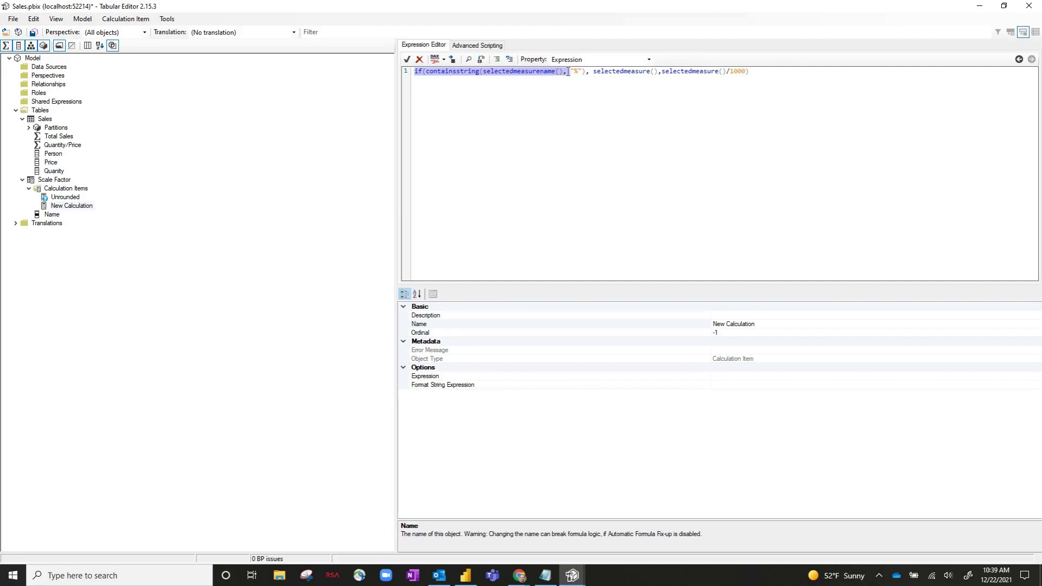
left_click_drag(593, 72, 658, 72)
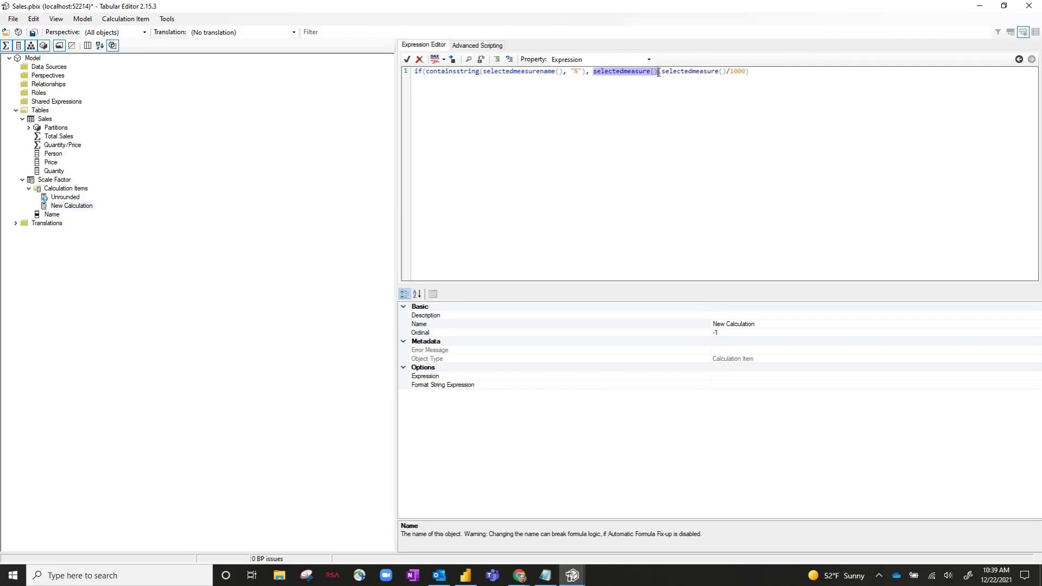
left_click(749, 72)
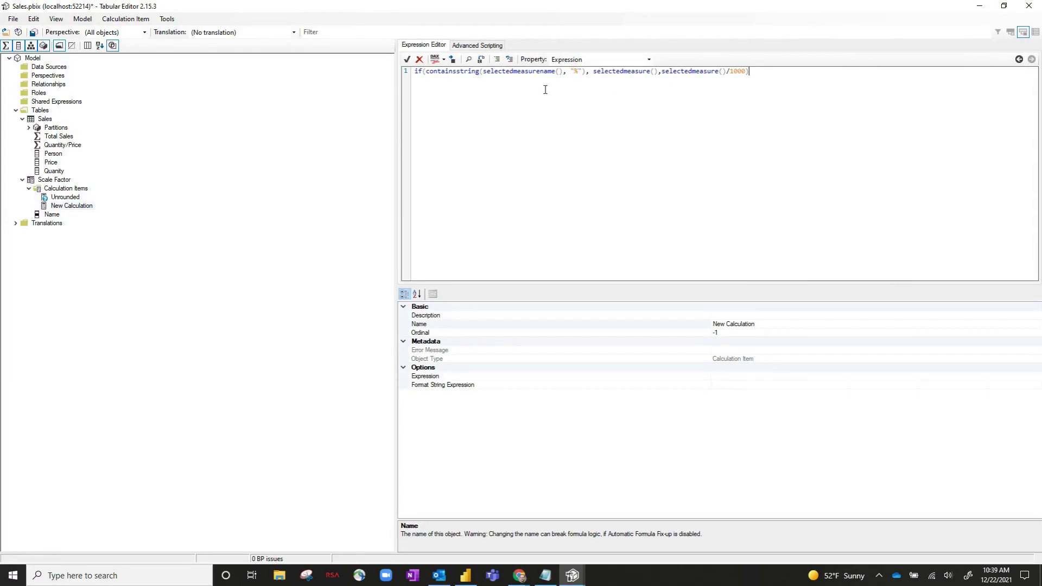
Step: Rename the second calculation item to 'Thousands'
right_click(55, 206)
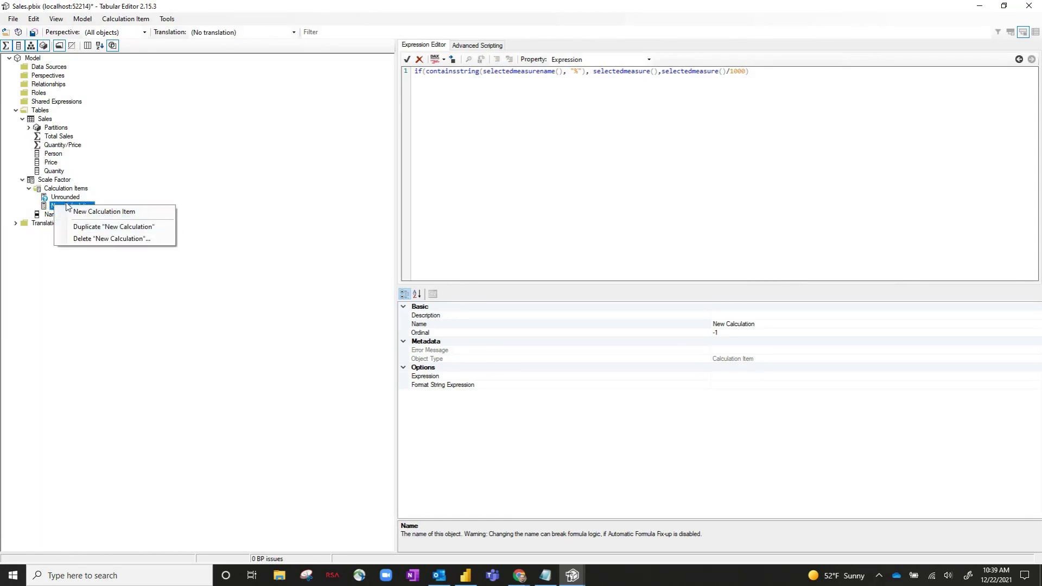
left_click(67, 207)
right_click(61, 206)
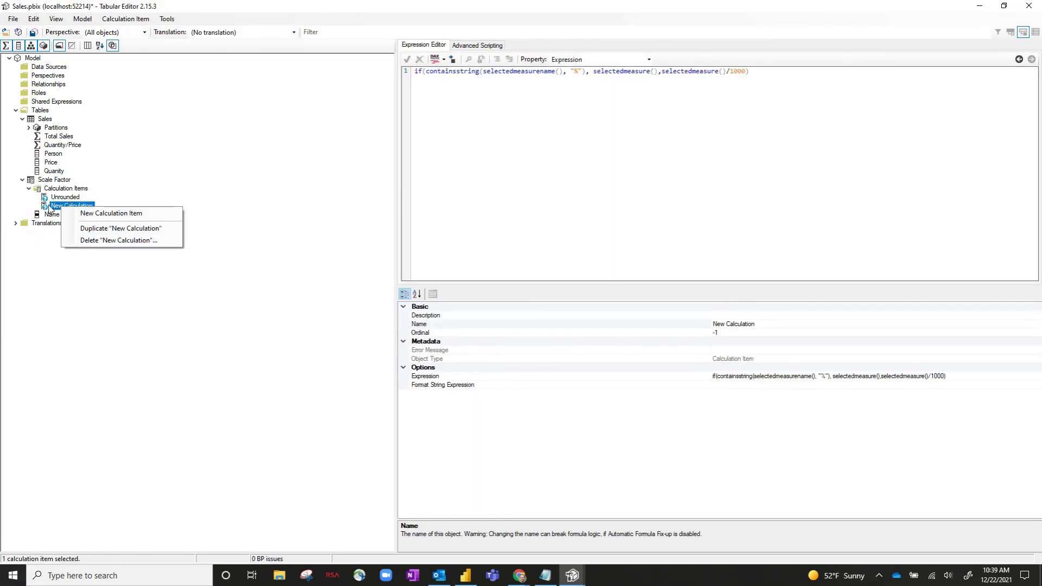
left_click(59, 206)
left_click(59, 206)
double_click(60, 206)
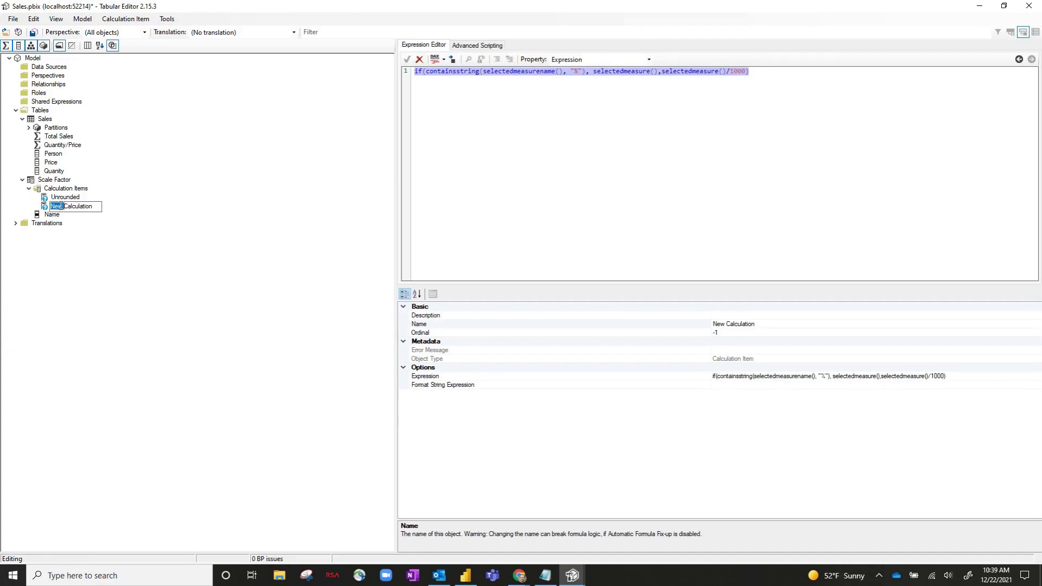
left_click_drag(92, 206, 48, 207)
type("Thousands")
key("Return")
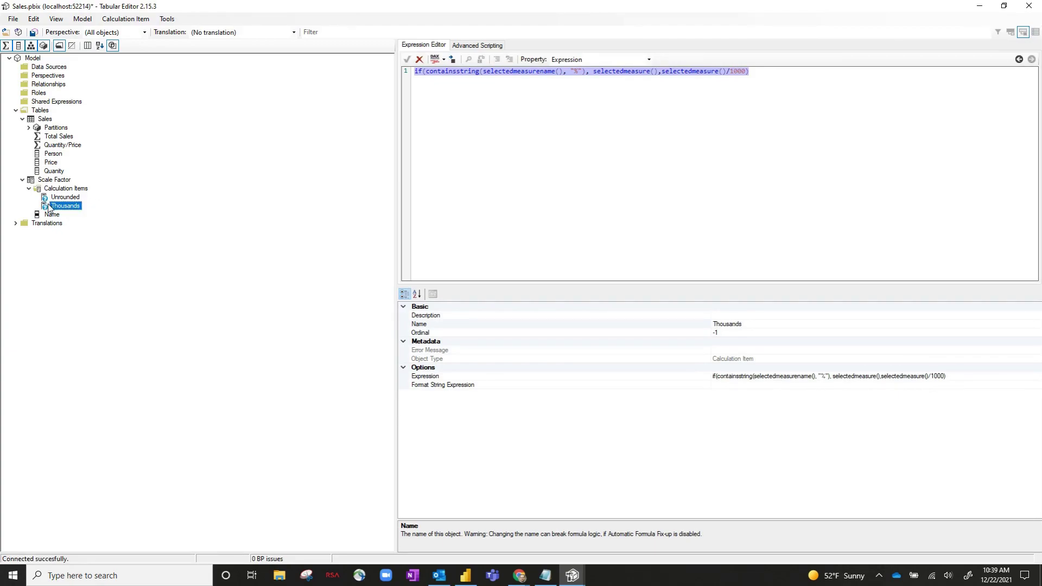
Step: Add a 'Millions' calculation item whose pasted expression divides by 1000000
right_click(56, 189)
left_click(99, 196)
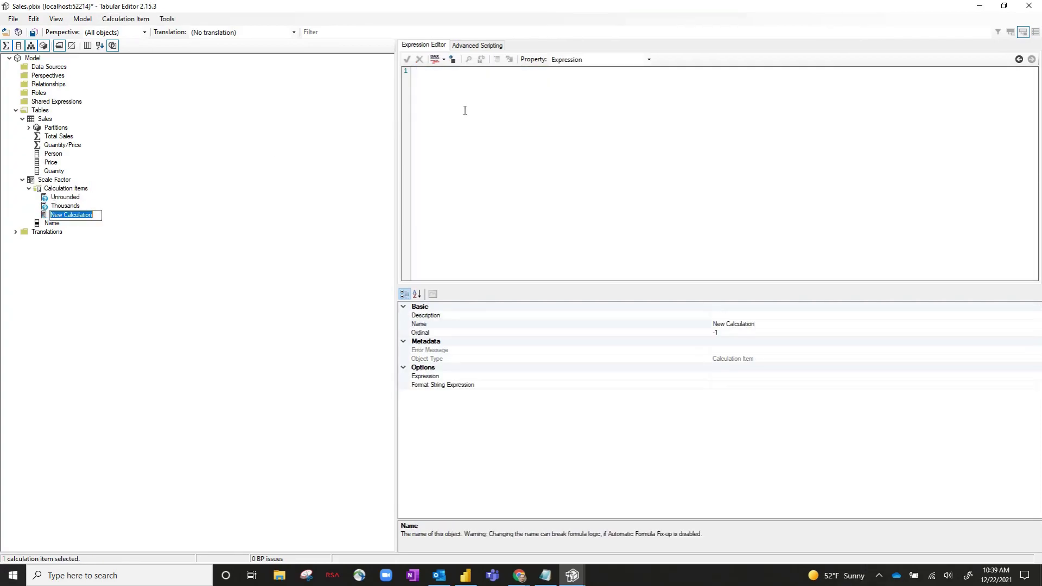
left_click(465, 110)
type("if(containsstring(selectedmeasurename(), \"%\"), selectedmeasure(),selectedmeasure()/1000)")
left_click(744, 75)
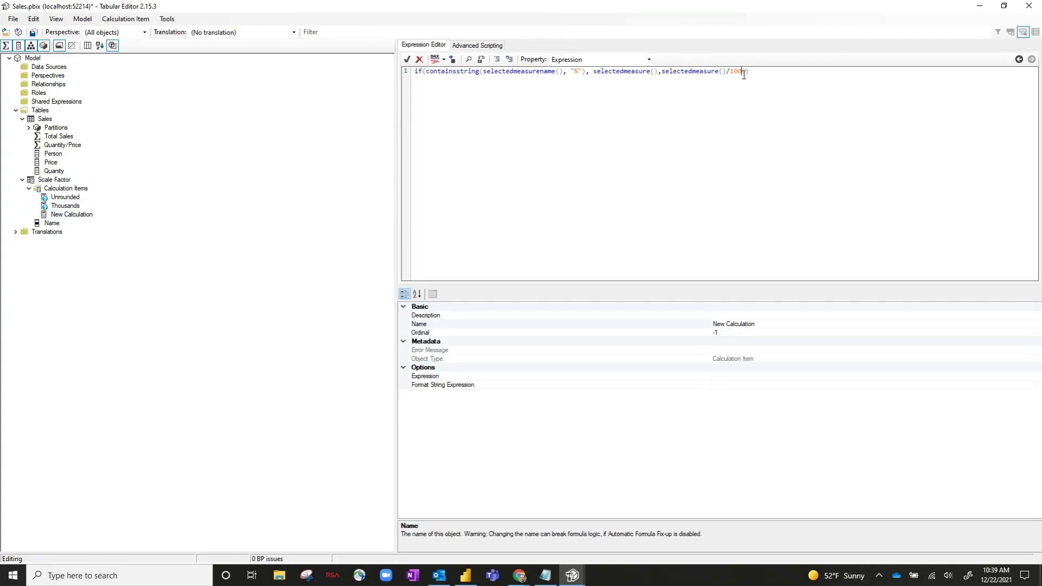
type("000")
right_click(60, 216)
left_click(61, 216)
double_click(57, 216)
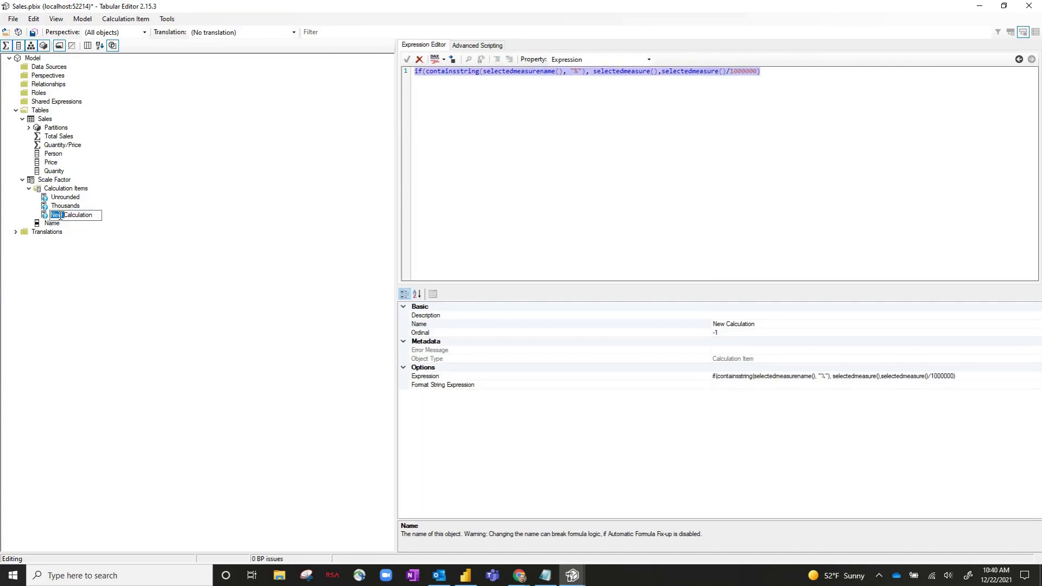
key("ctrl+a")
type("Mi")
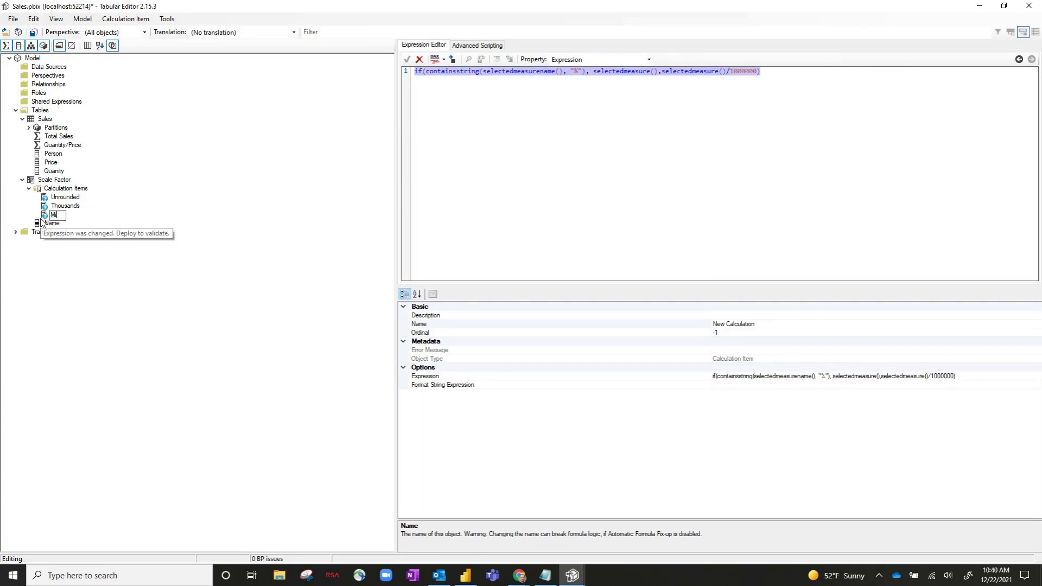
type("llions")
key("Return")
right_click(57, 189)
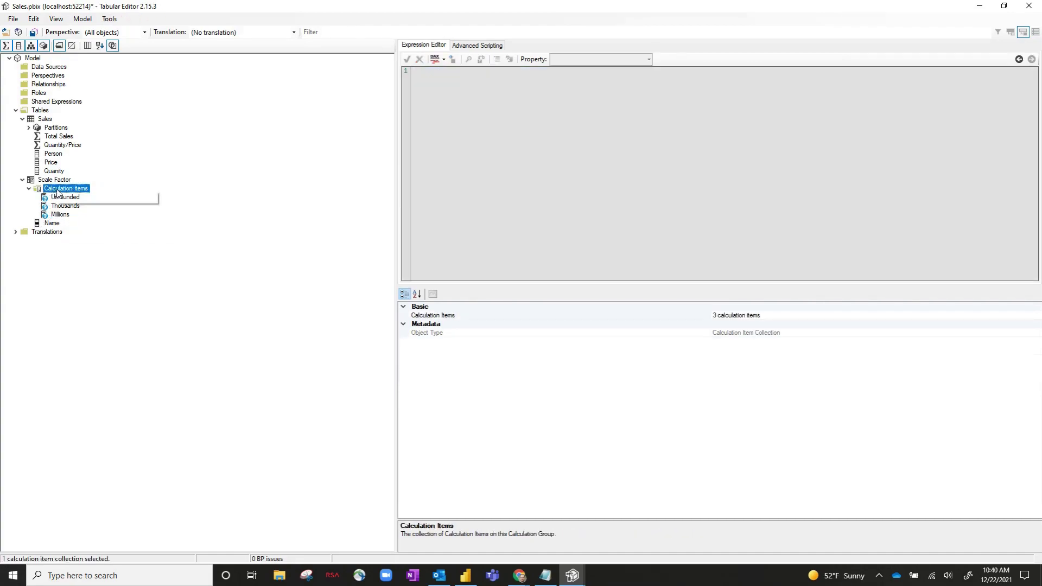
left_click(87, 197)
left_click(660, 72)
type("if(containsstring(selectedmeasurename(), \"%\"), selectedmeasure(),selectedmeasure()/1000)")
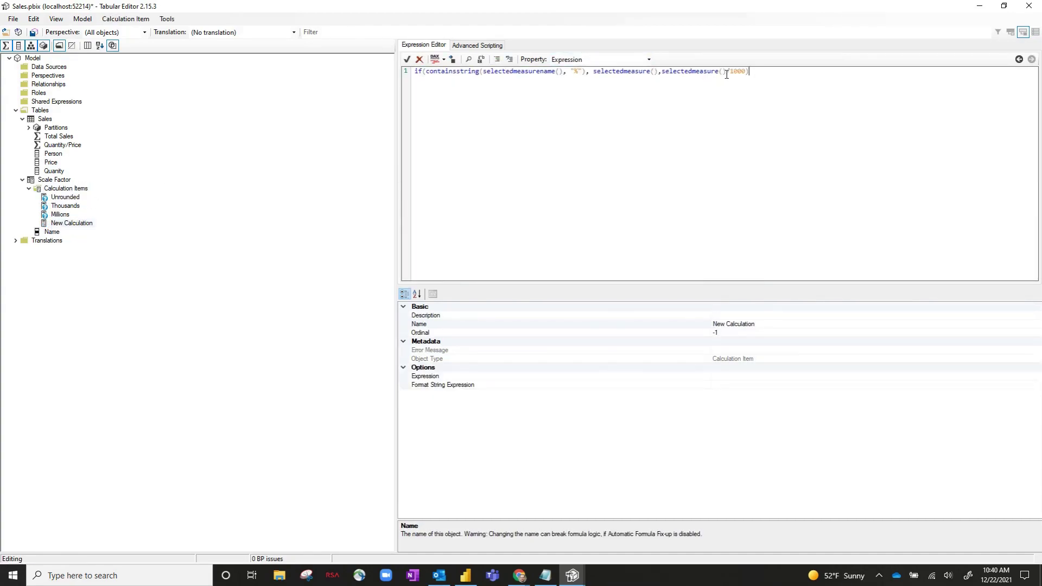
type("000000")
left_click(66, 223)
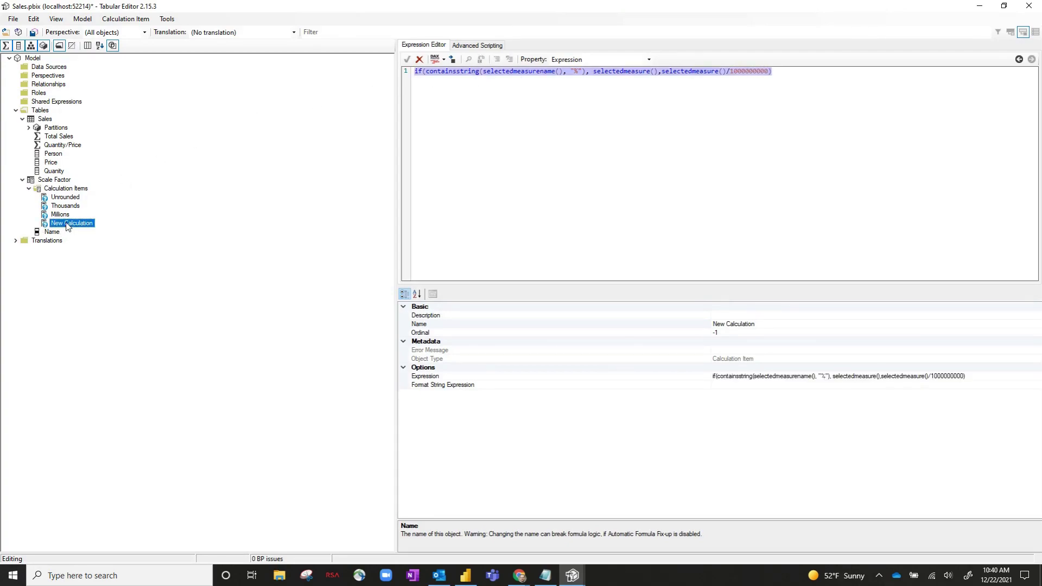
left_click_drag(94, 223, 43, 225)
type("Billions")
key("Return")
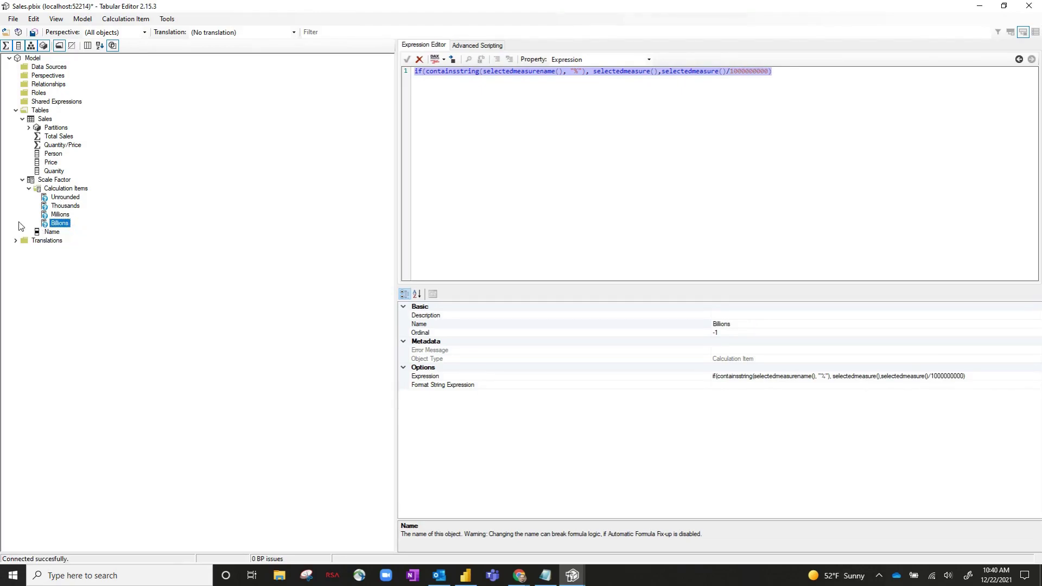
left_click(35, 34)
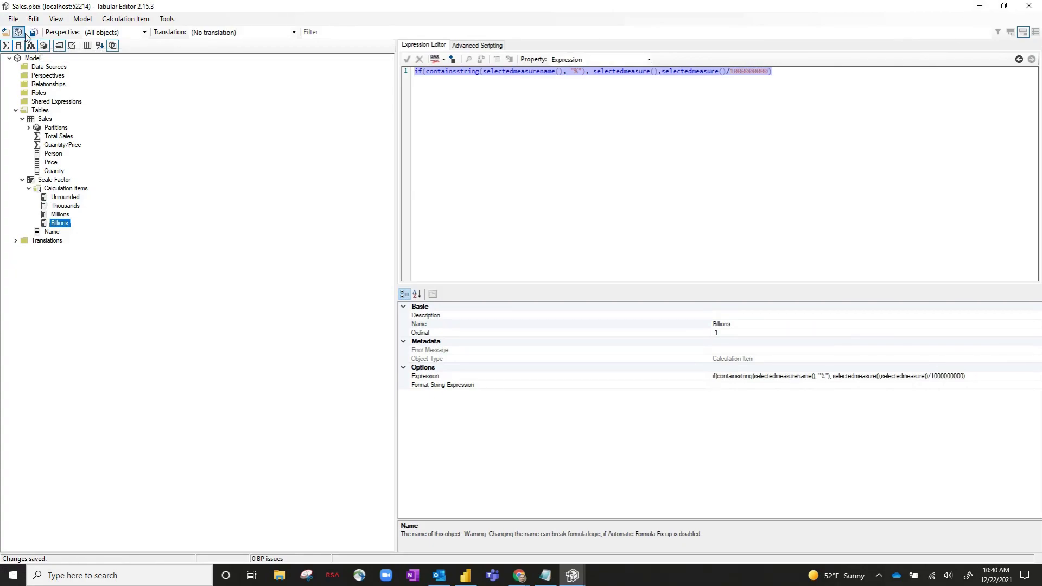
Step: Back in Power BI, refresh the calculation groups and expand the Scale Factor fields
left_click(980, 6)
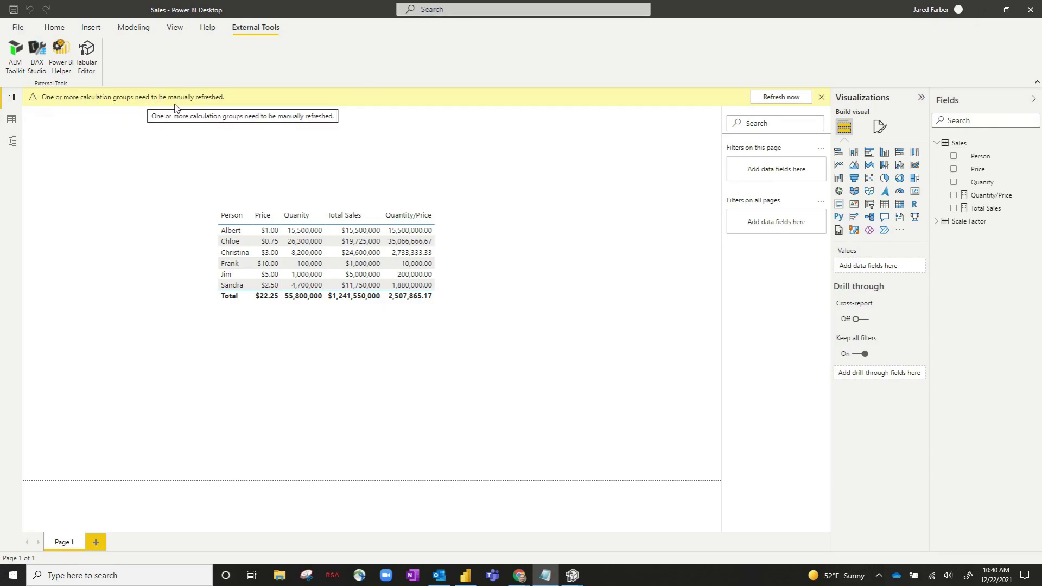
left_click(771, 99)
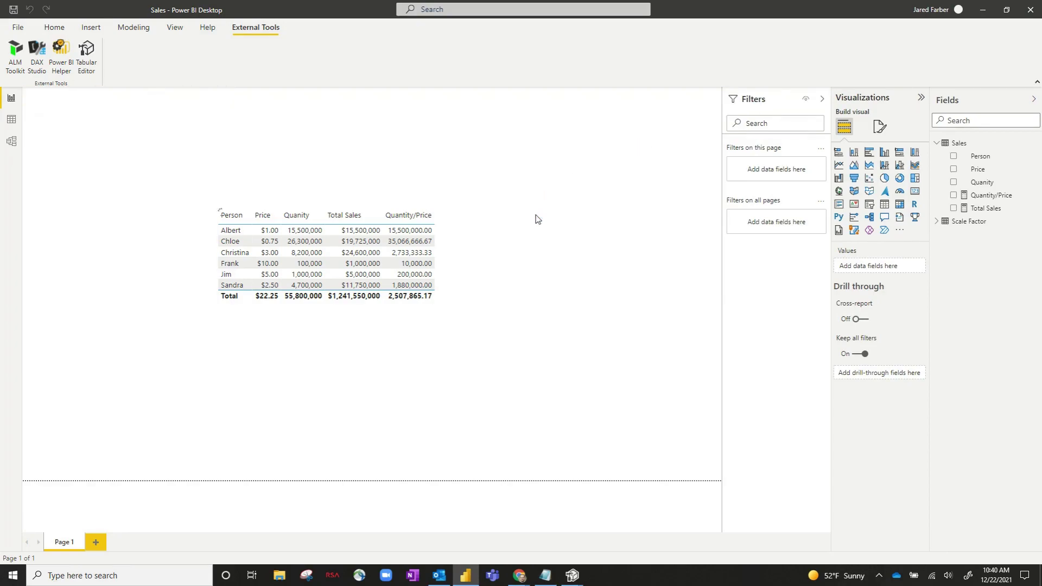
left_click(937, 223)
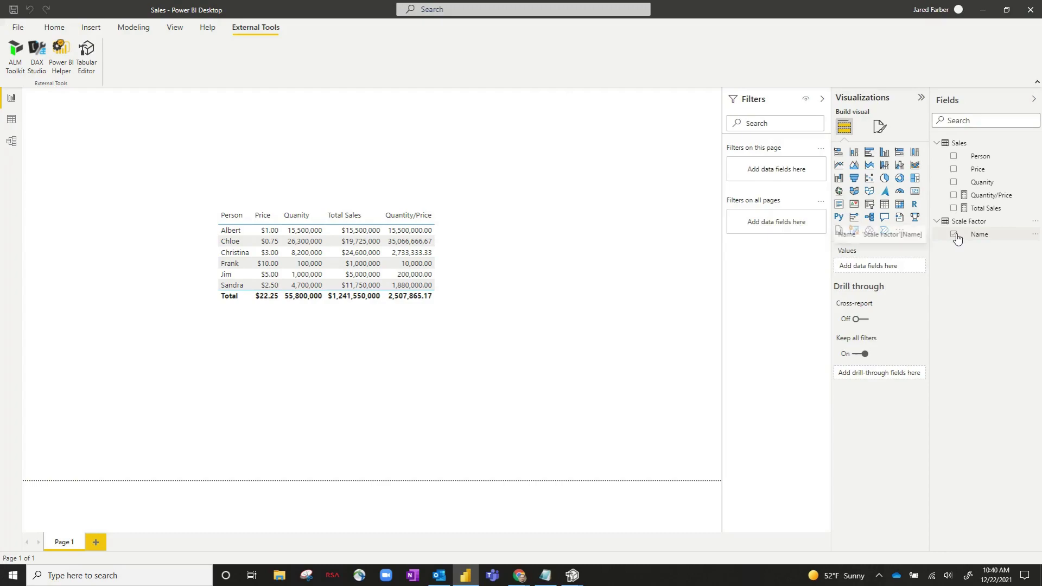
Step: Place a slicer above the sales table showing the Scale Factor Name field
left_click(869, 205)
left_click_drag(224, 137, 248, 91)
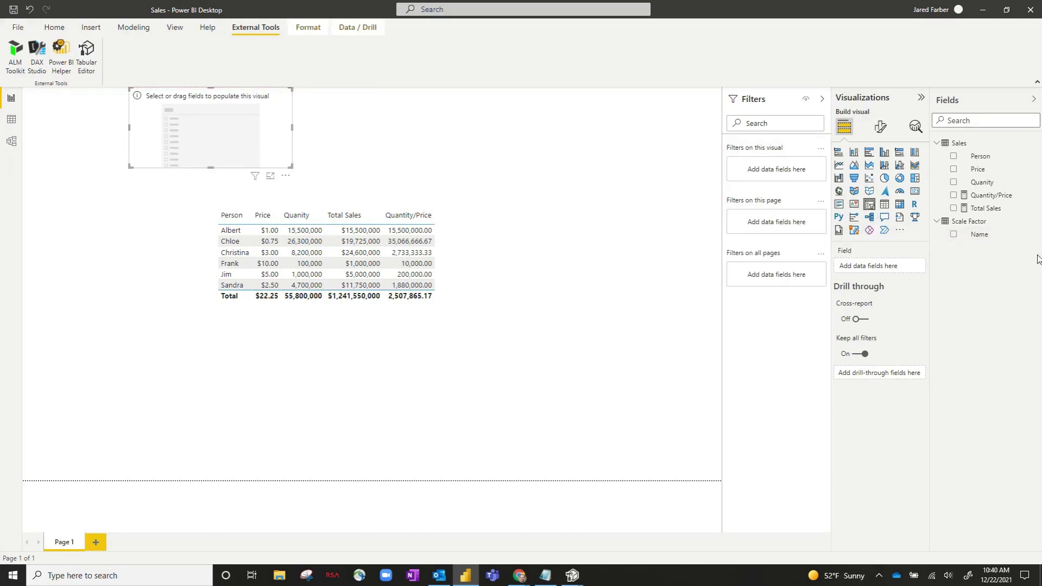
left_click(953, 236)
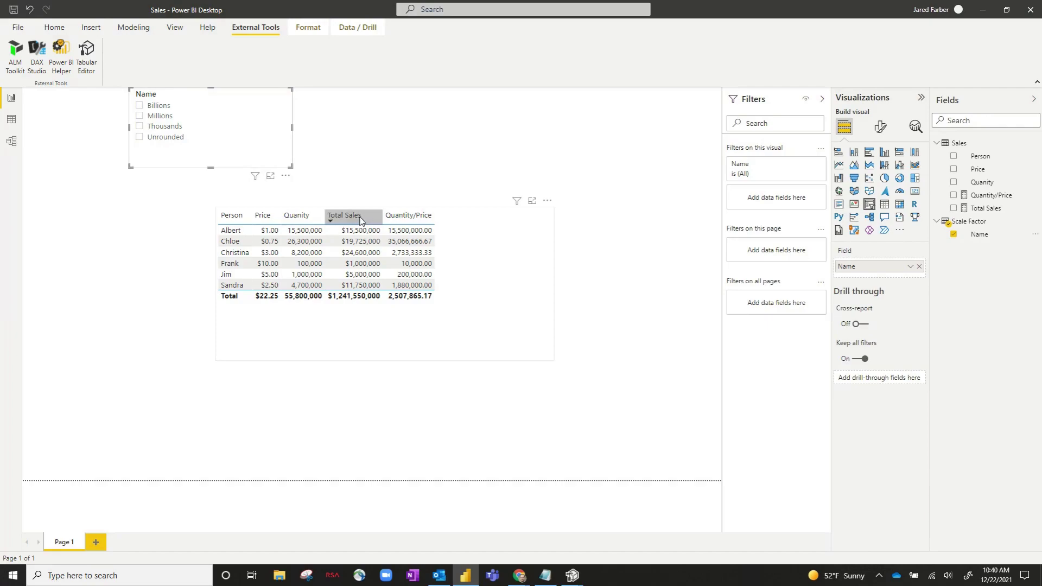
left_click(320, 411)
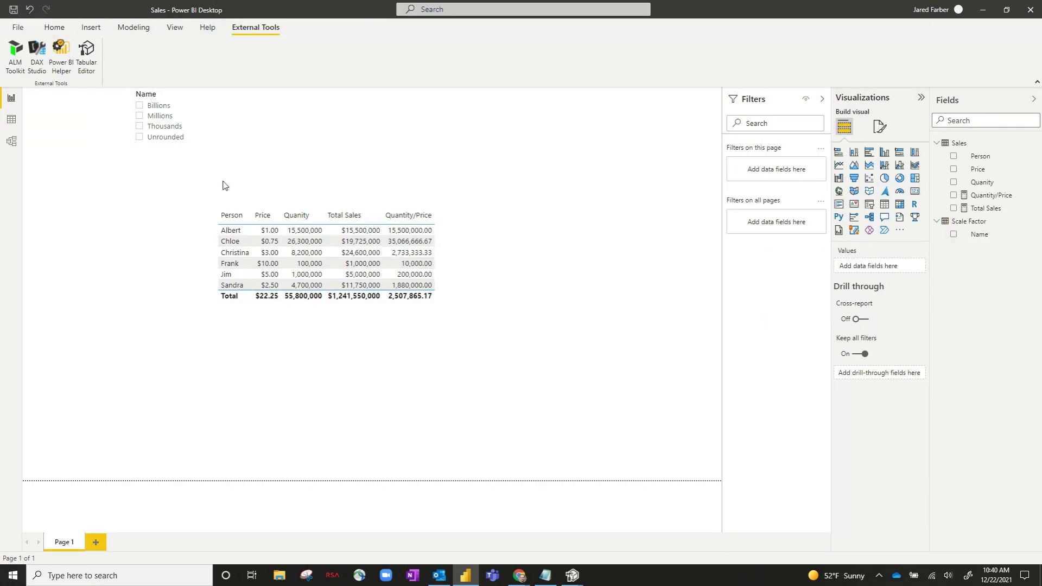
left_click(154, 142)
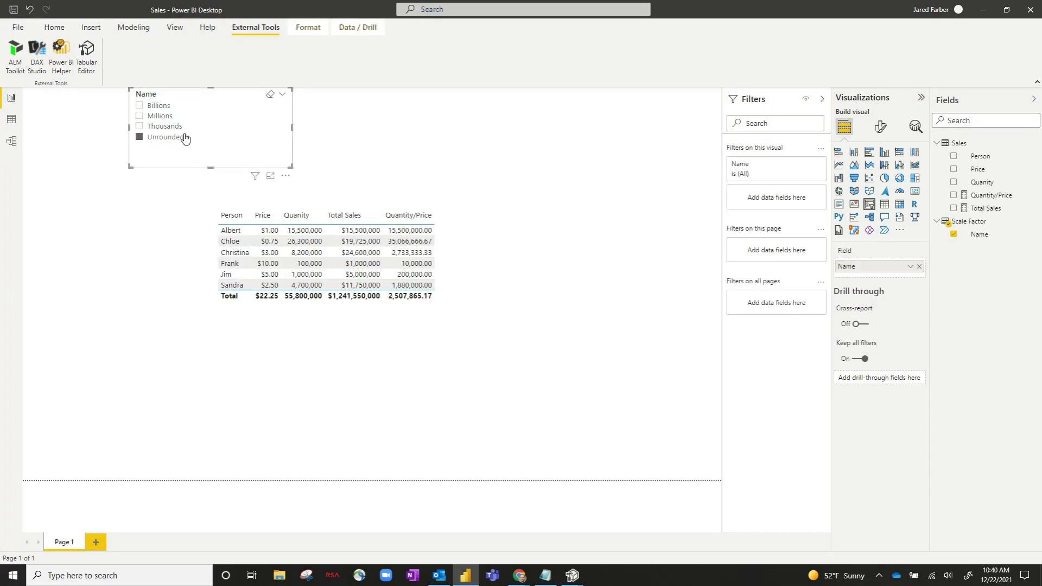
Step: Step the slicer through Thousands and Millions to Billions, making Total Sales total $1.24155
left_click(163, 126)
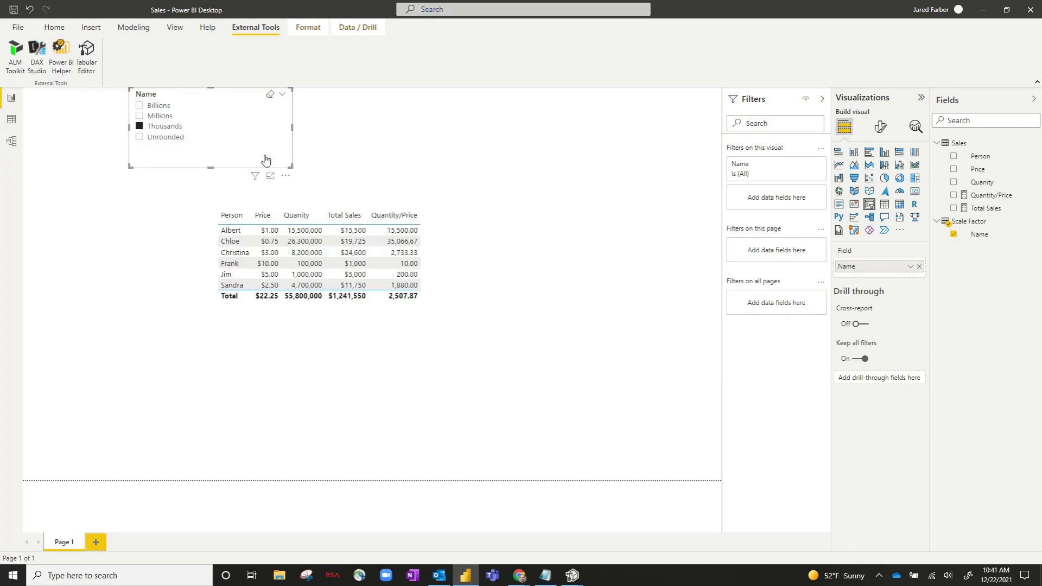
left_click(154, 118)
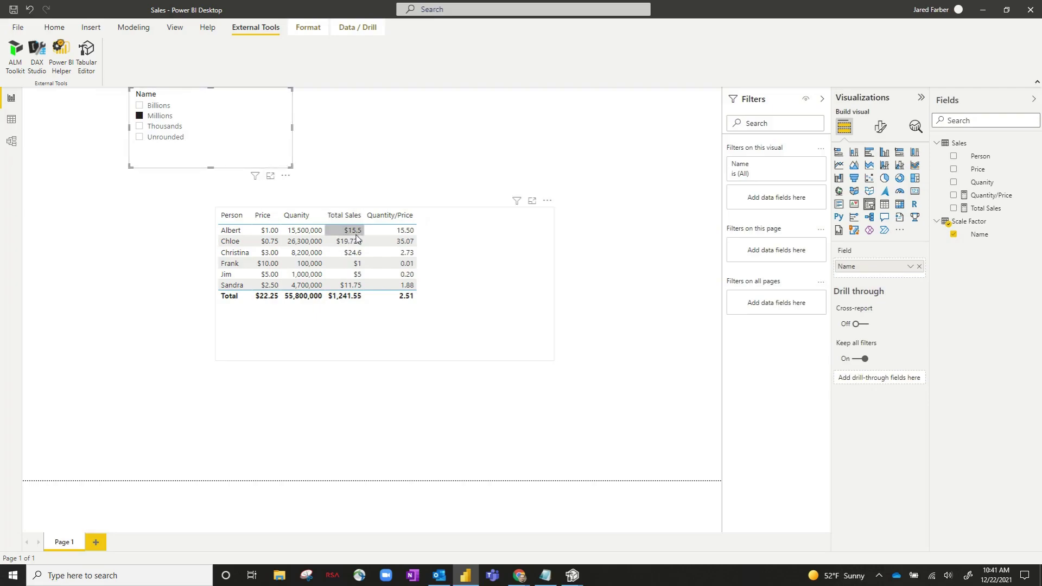
left_click(160, 106)
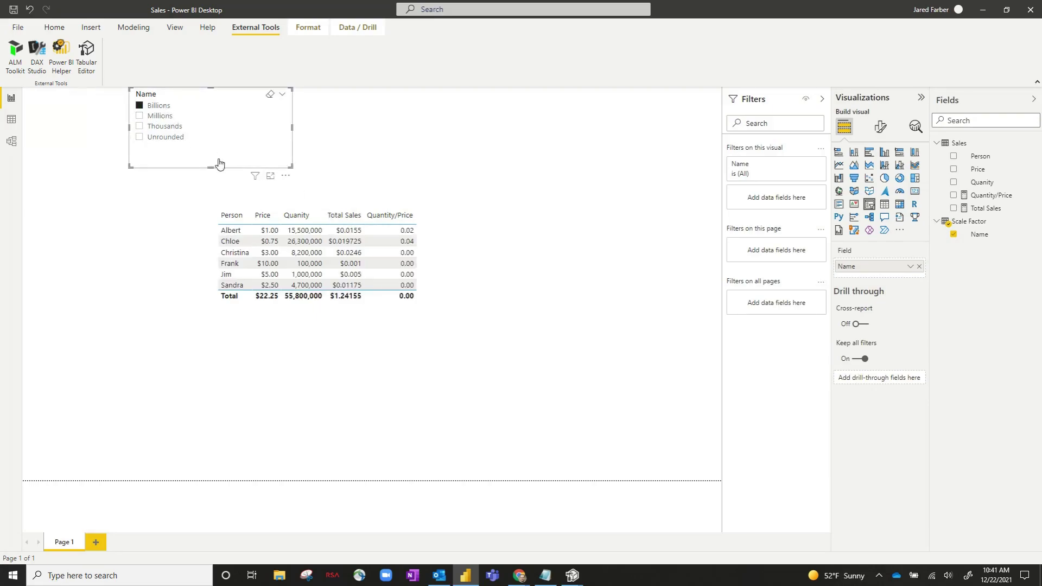